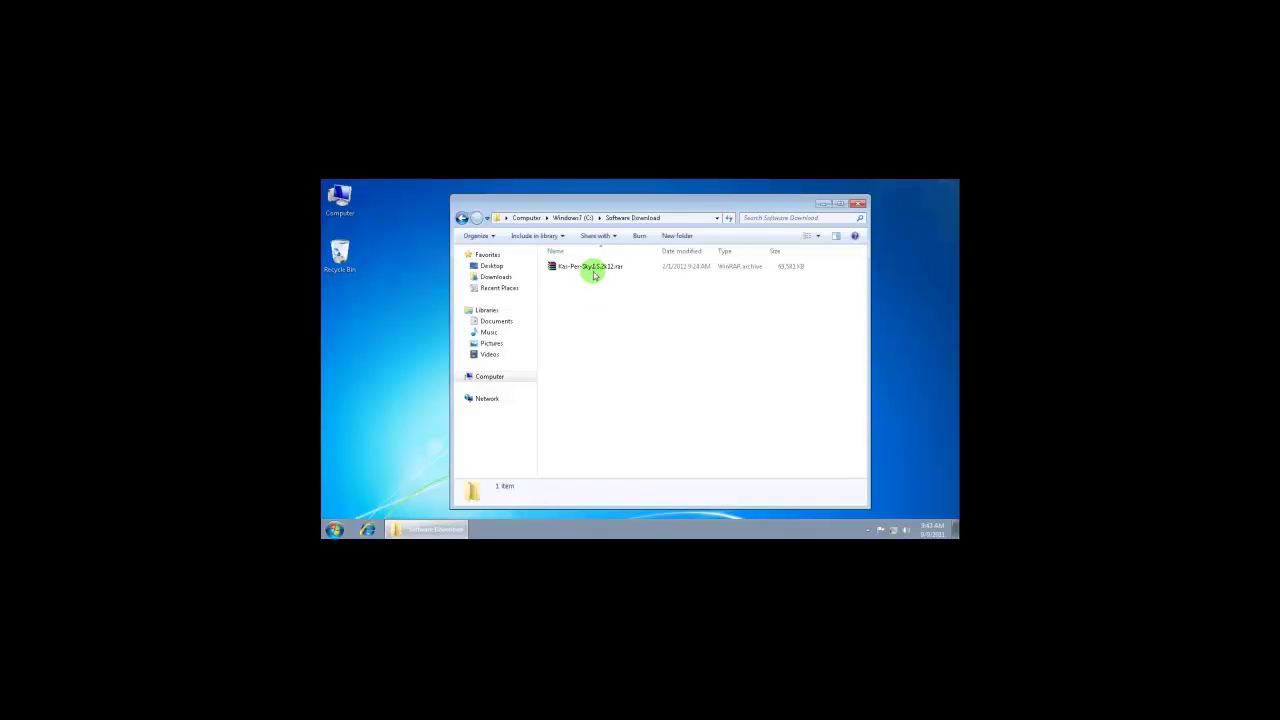
- Extract the archive Kas-Per-Sky.I.S.2k12.rar into the current Software Download folder
{"action": "left_click", "coordinate": [600, 269]}
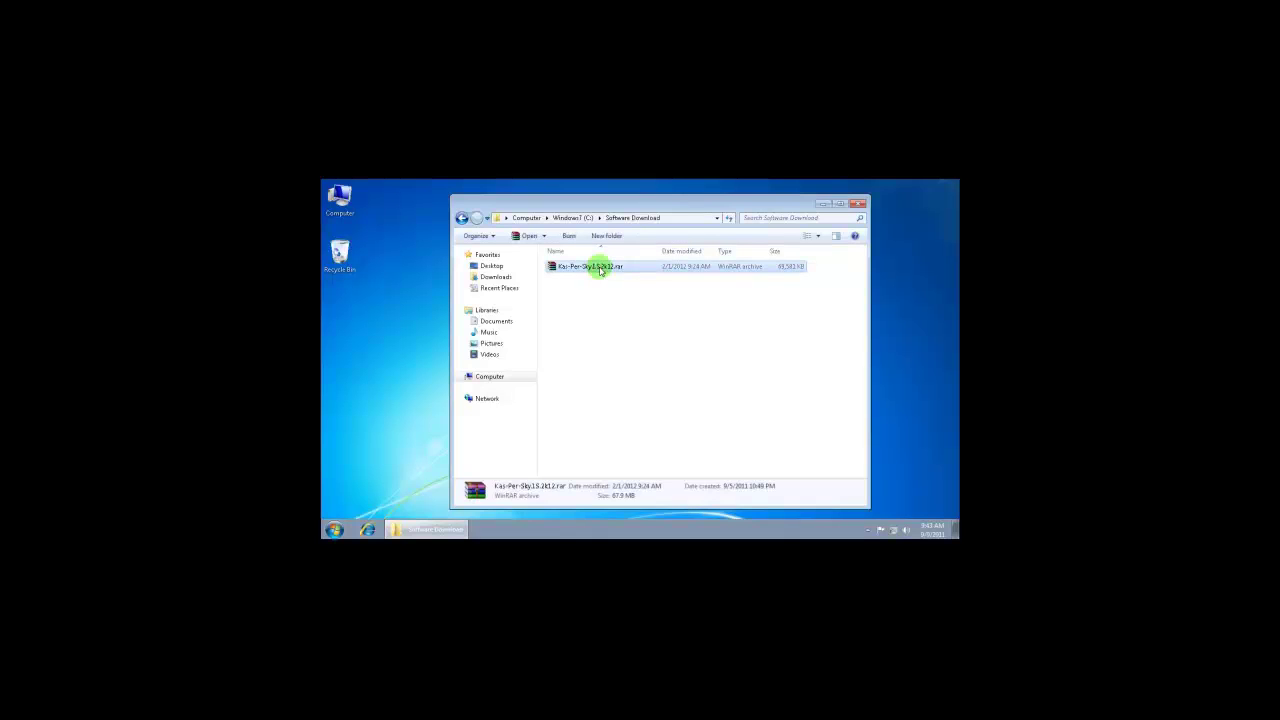
{"action": "key", "text": "super+plus"}
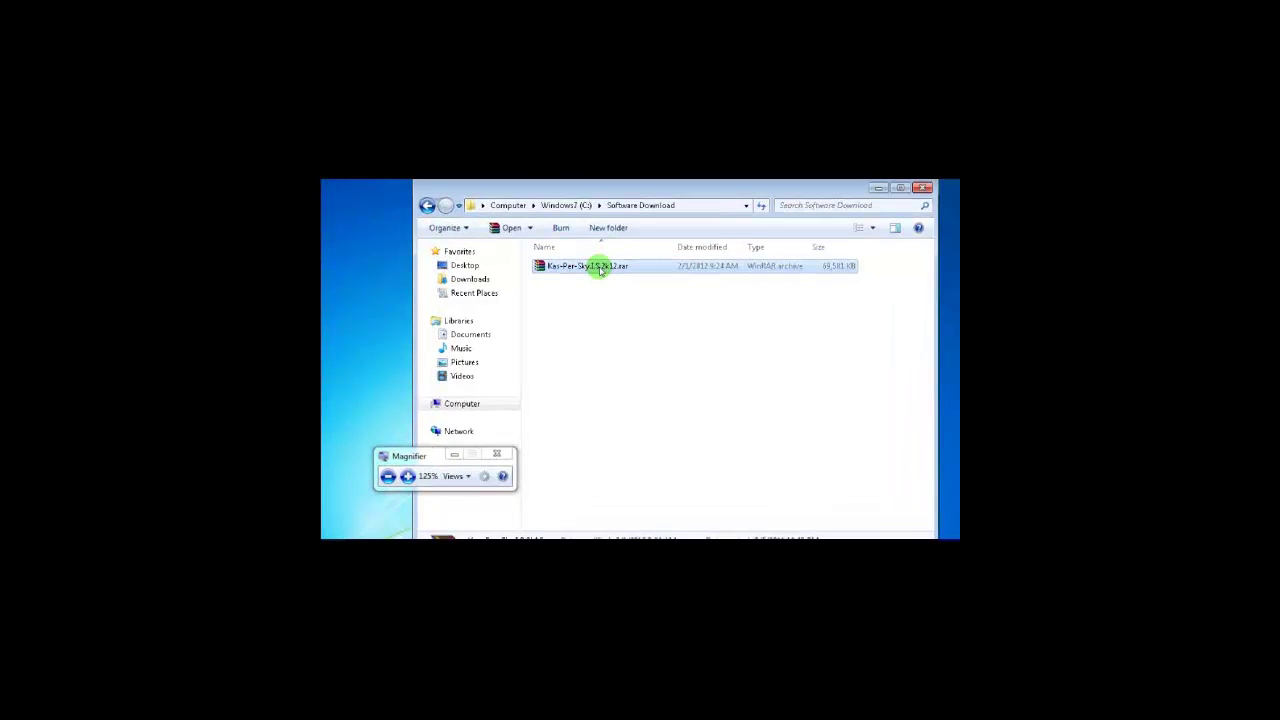
{"action": "right_click", "coordinate": [600, 270]}
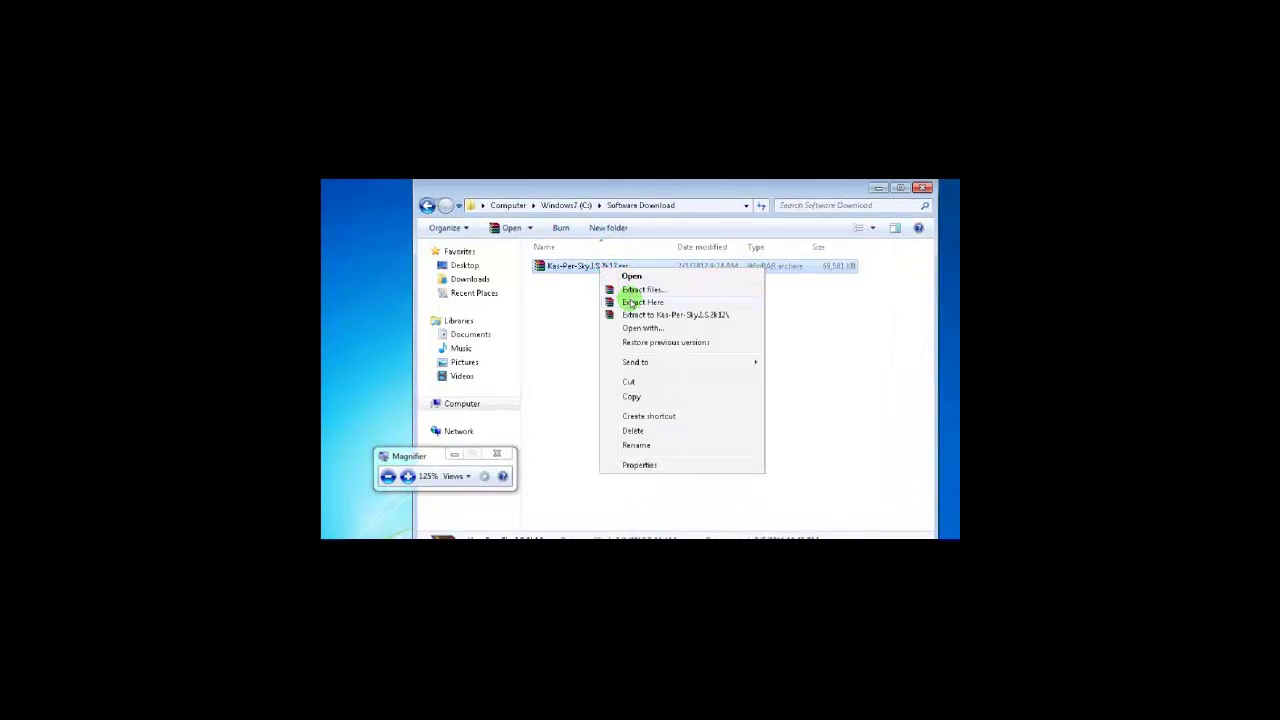
{"action": "left_click", "coordinate": [632, 299]}
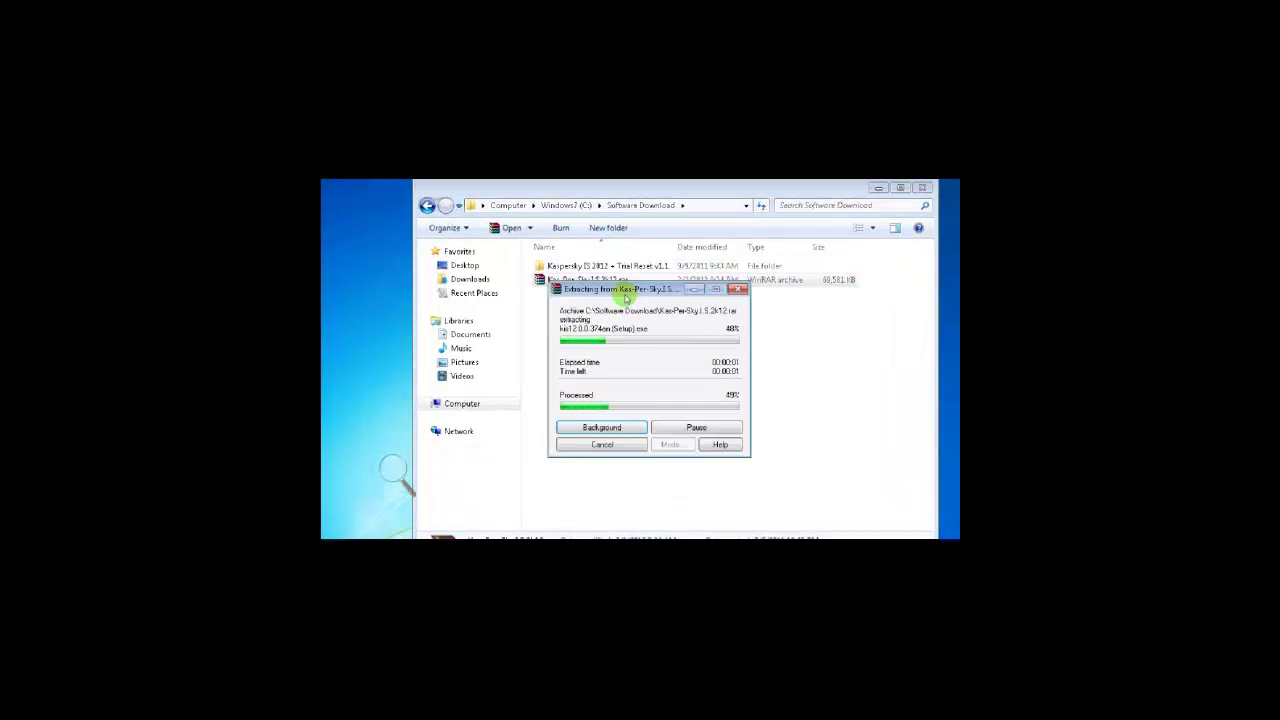
{"action": "key", "text": "super+minus"}
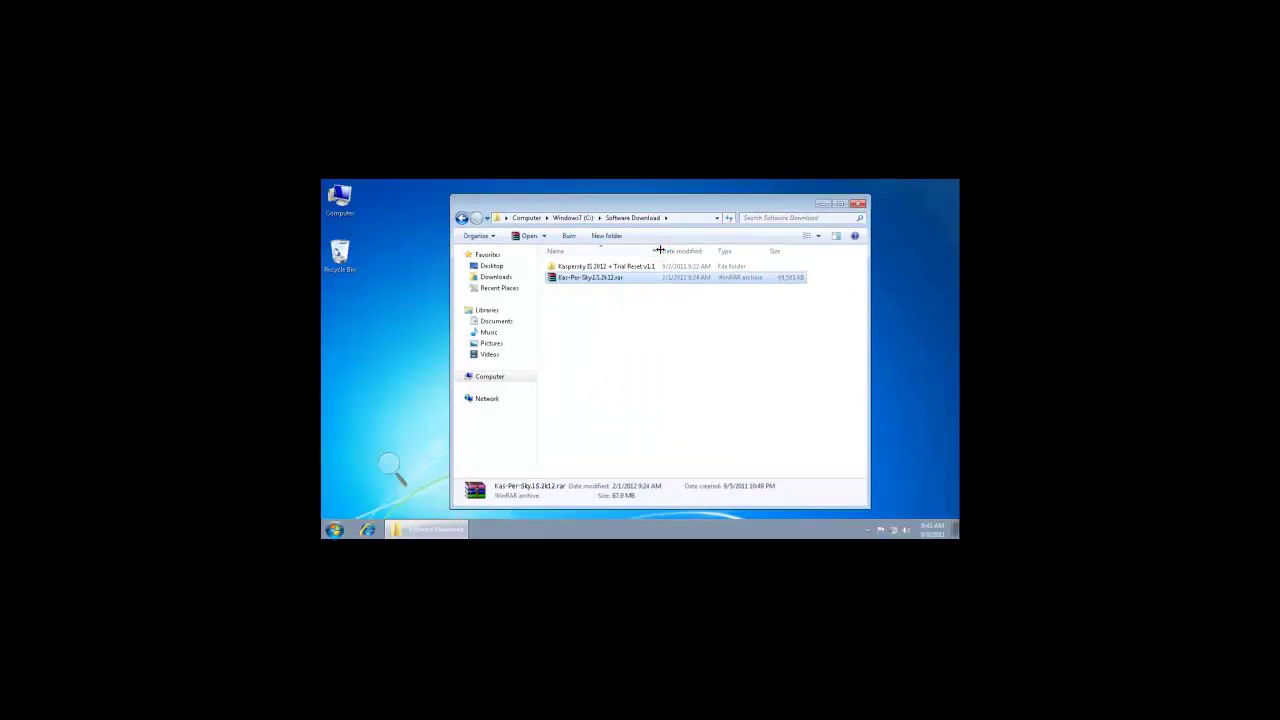
- Launch the kis12.0.0.374en (Setup).exe installer from the extracted Kaspersky folder and minimize the folder window behind the wizard
{"action": "double_click", "coordinate": [610, 266]}
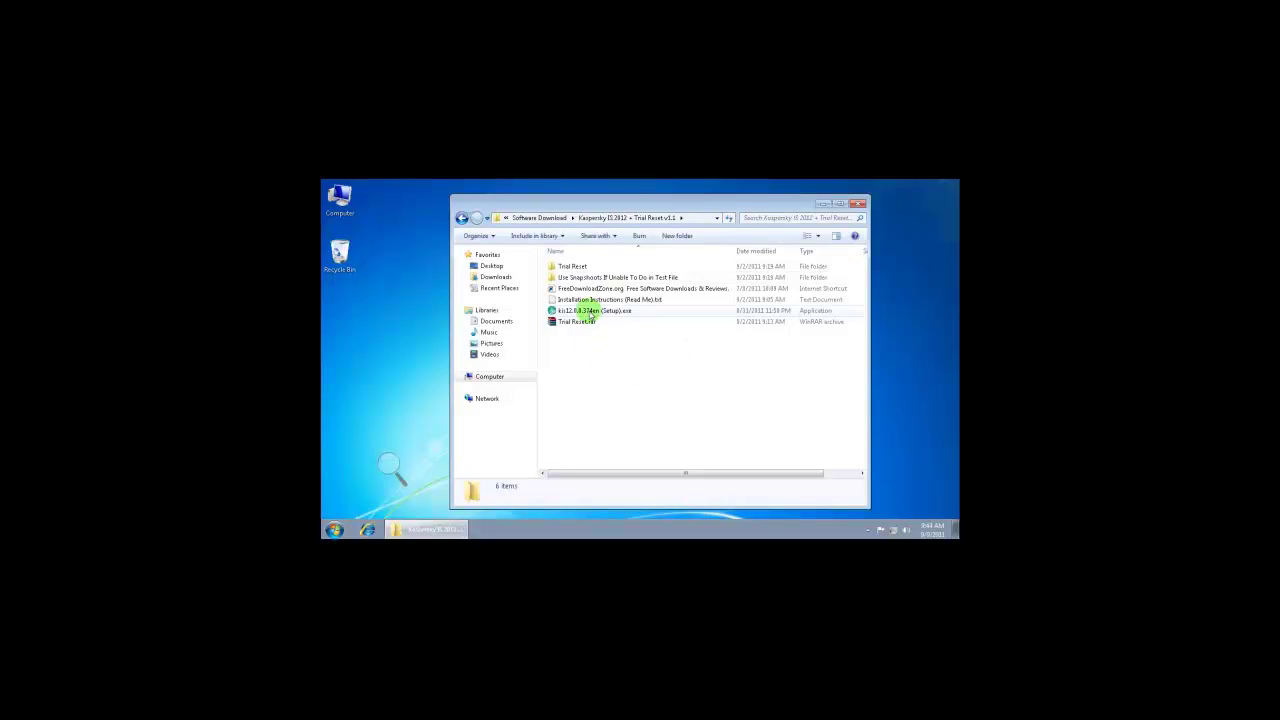
{"action": "mouse_move", "coordinate": [591, 314]}
{"action": "left_click", "coordinate": [632, 385]}
{"action": "double_click", "coordinate": [590, 312]}
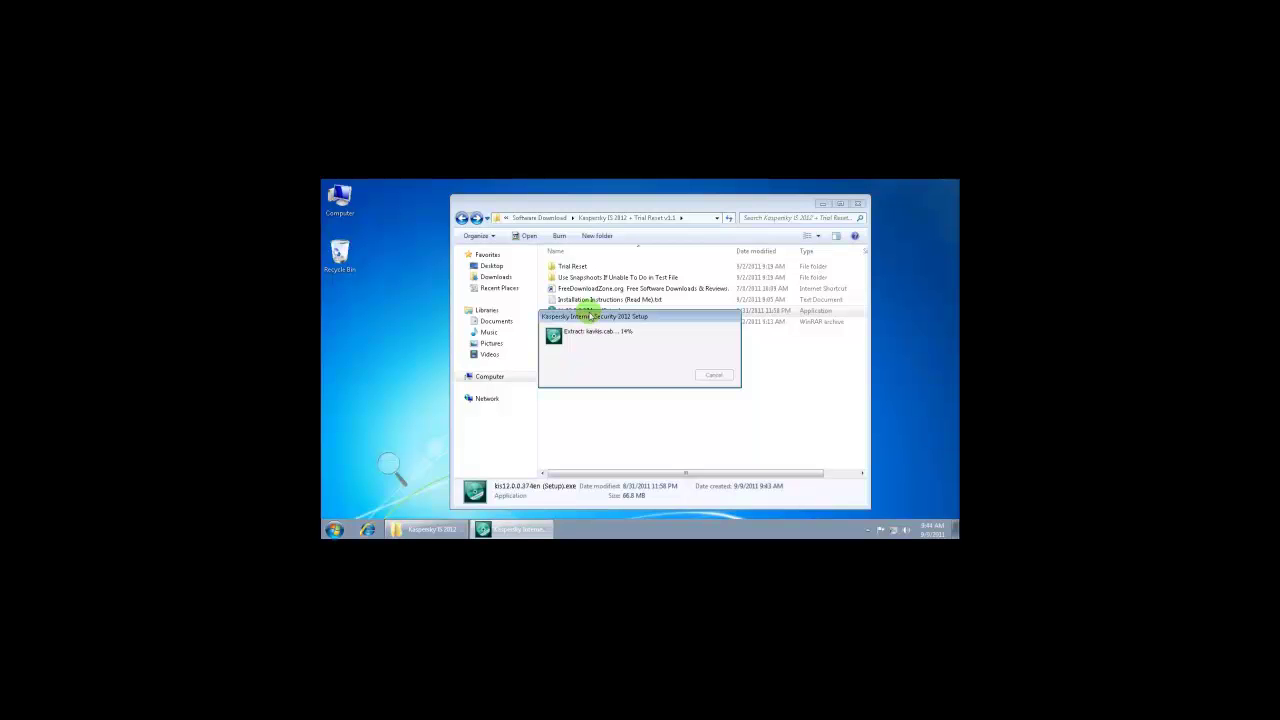
{"action": "left_click_drag", "start_coordinate": [588, 261], "coordinate": [578, 239]}
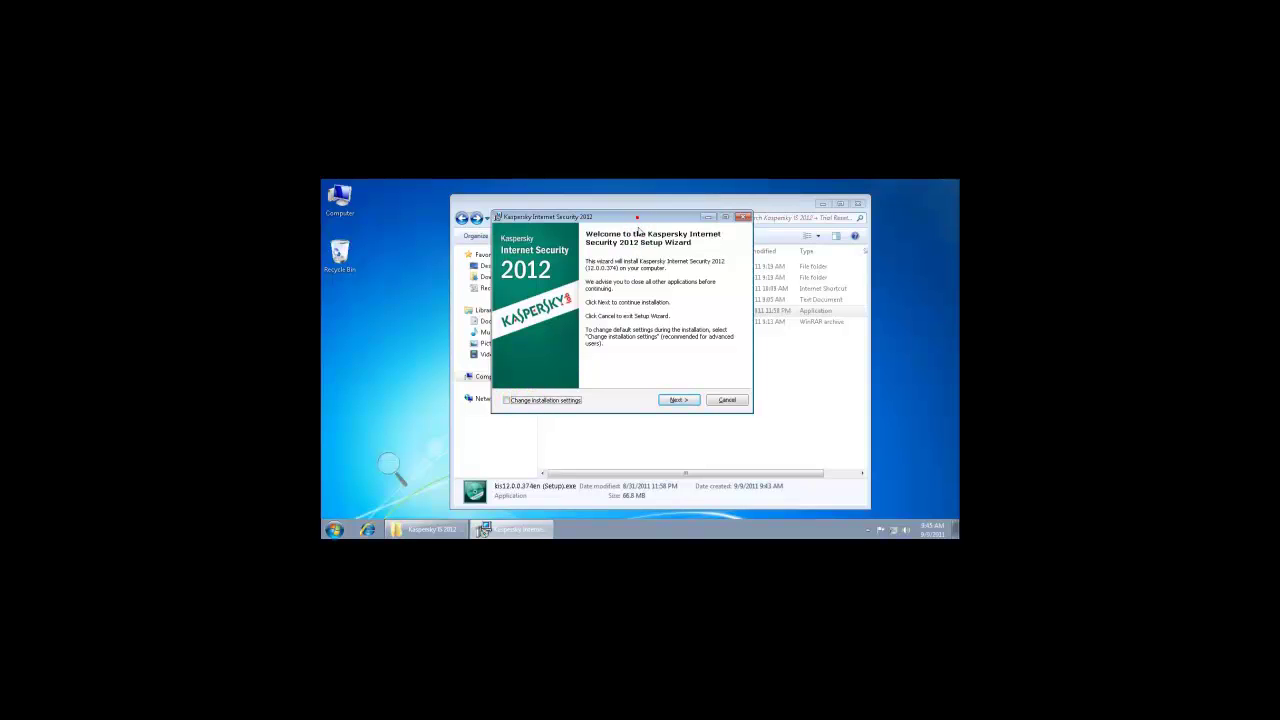
{"action": "left_click_drag", "start_coordinate": [636, 217], "coordinate": [638, 230]}
{"action": "left_click", "coordinate": [822, 203]}
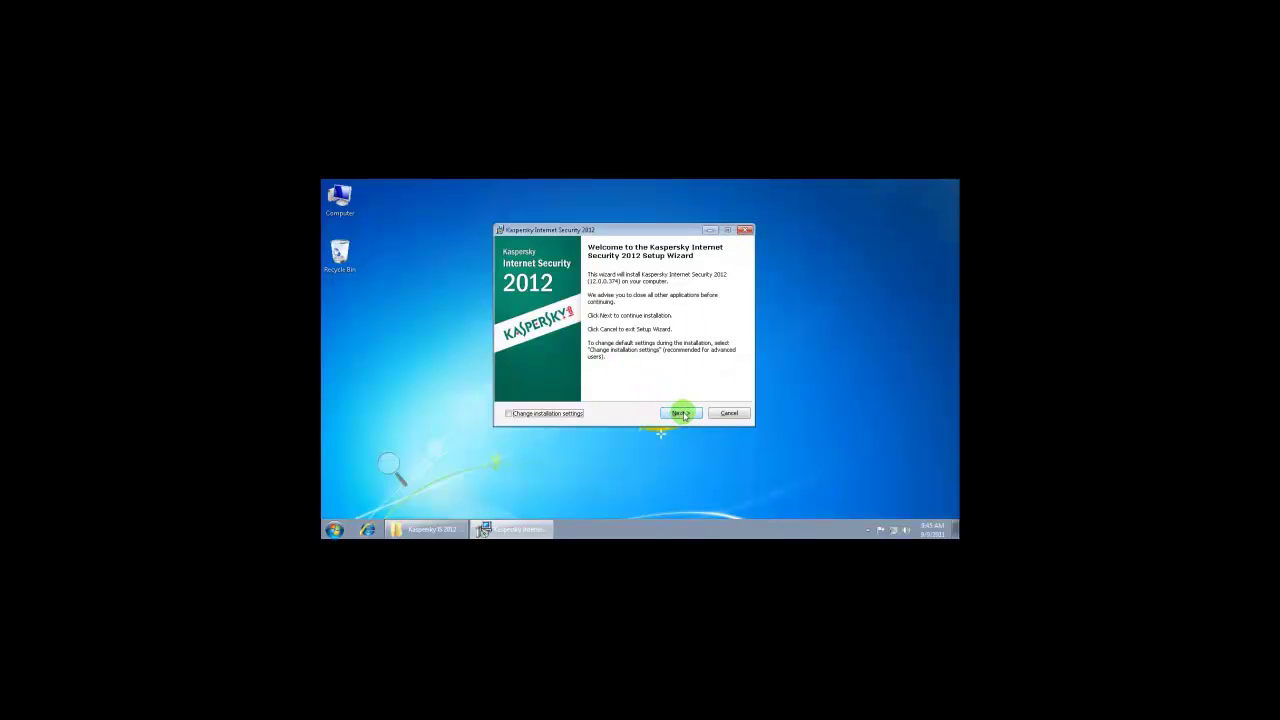
- Proceed past the setup welcome page and accept the End User License Agreement
{"action": "left_click", "coordinate": [682, 414]}
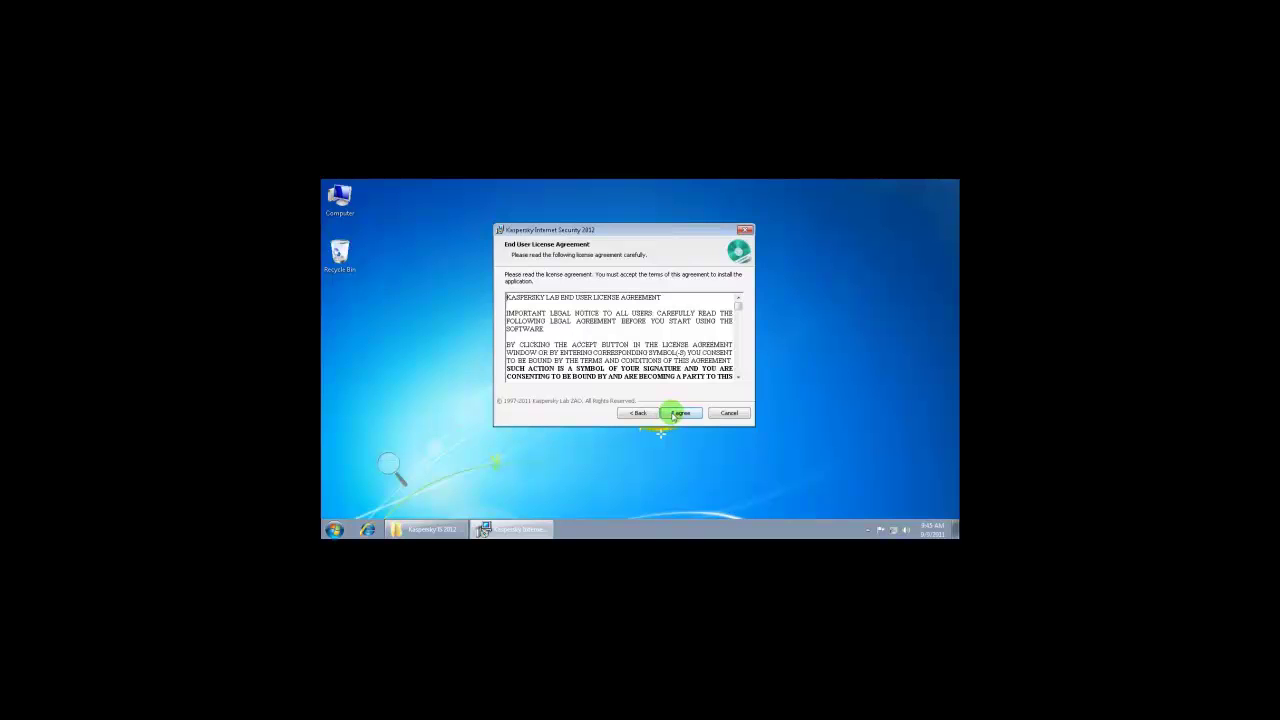
{"action": "left_click_drag", "start_coordinate": [737, 304], "coordinate": [738, 372]}
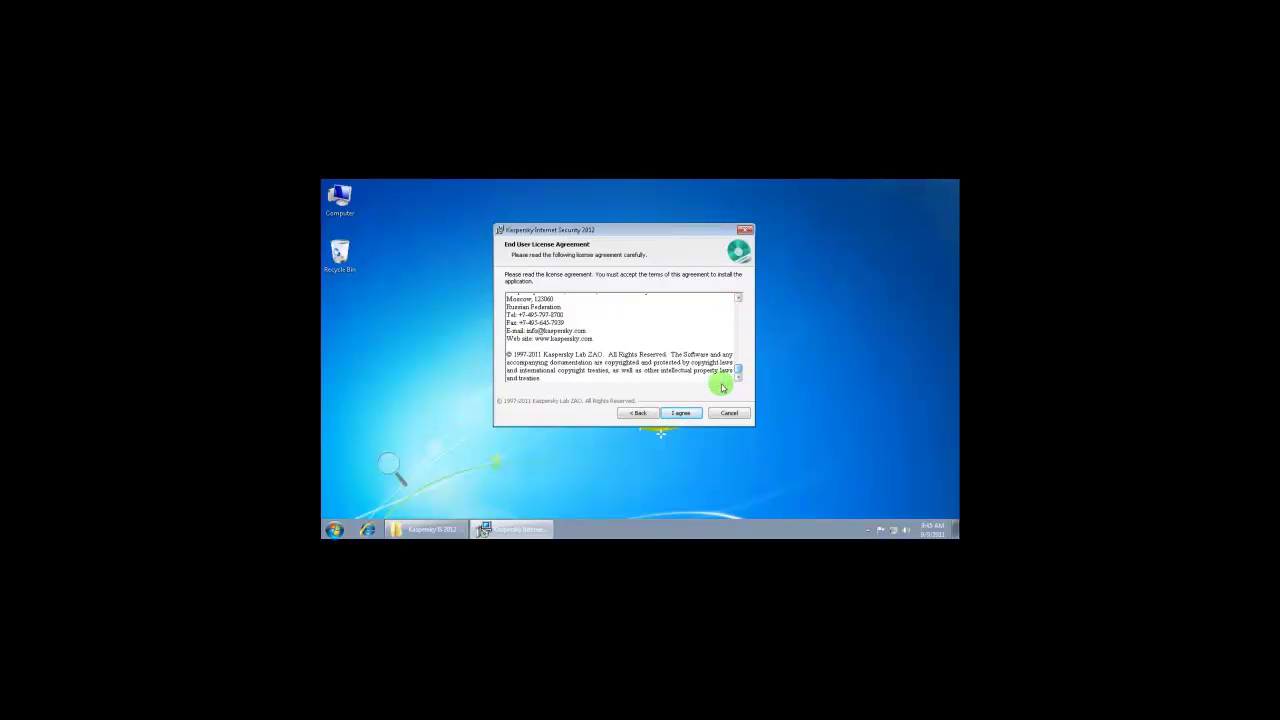
{"action": "left_click", "coordinate": [681, 414]}
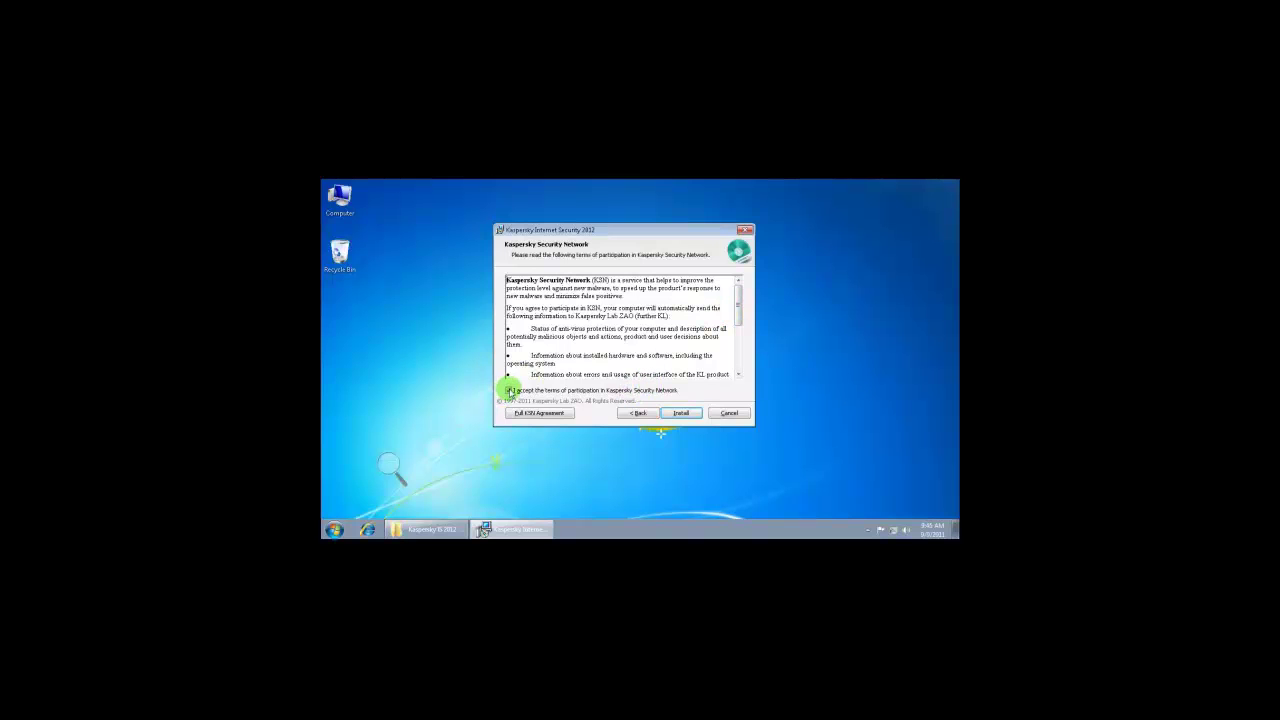
- Opt out of Kaspersky Security Network participation, install the program, and finish the wizard with the run option enabled
{"action": "left_click", "coordinate": [510, 390]}
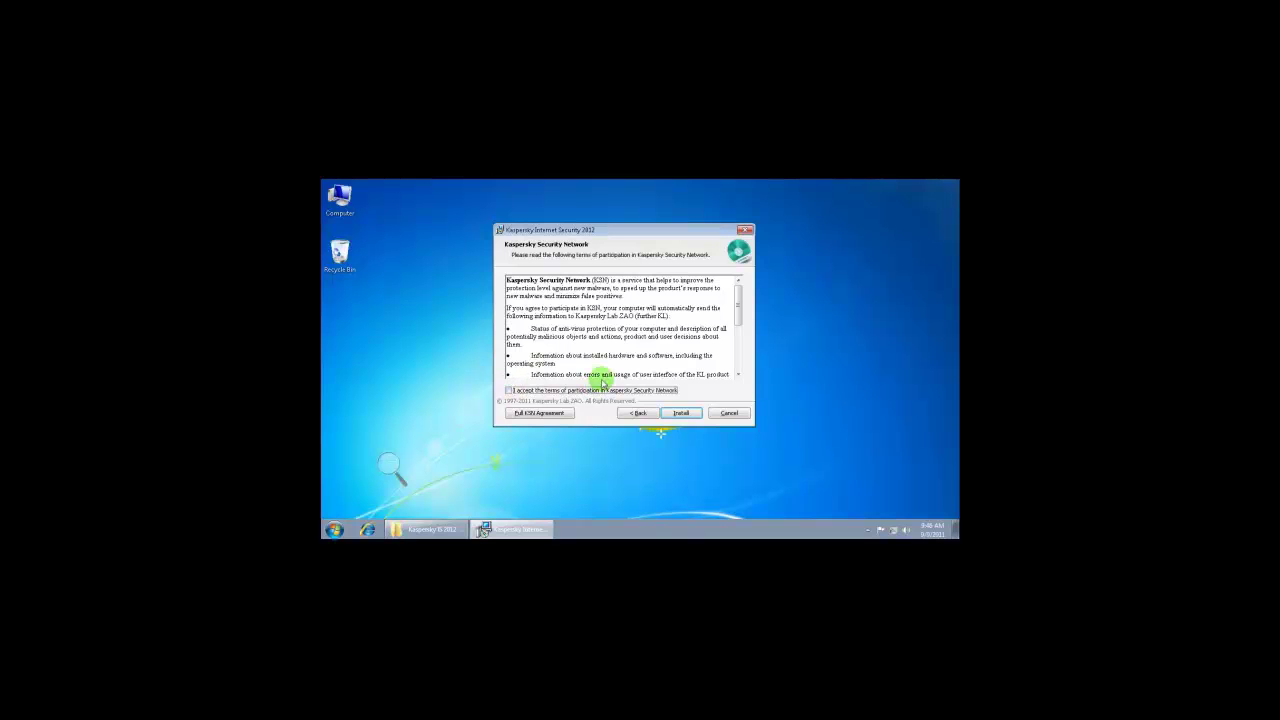
{"action": "left_click", "coordinate": [680, 413]}
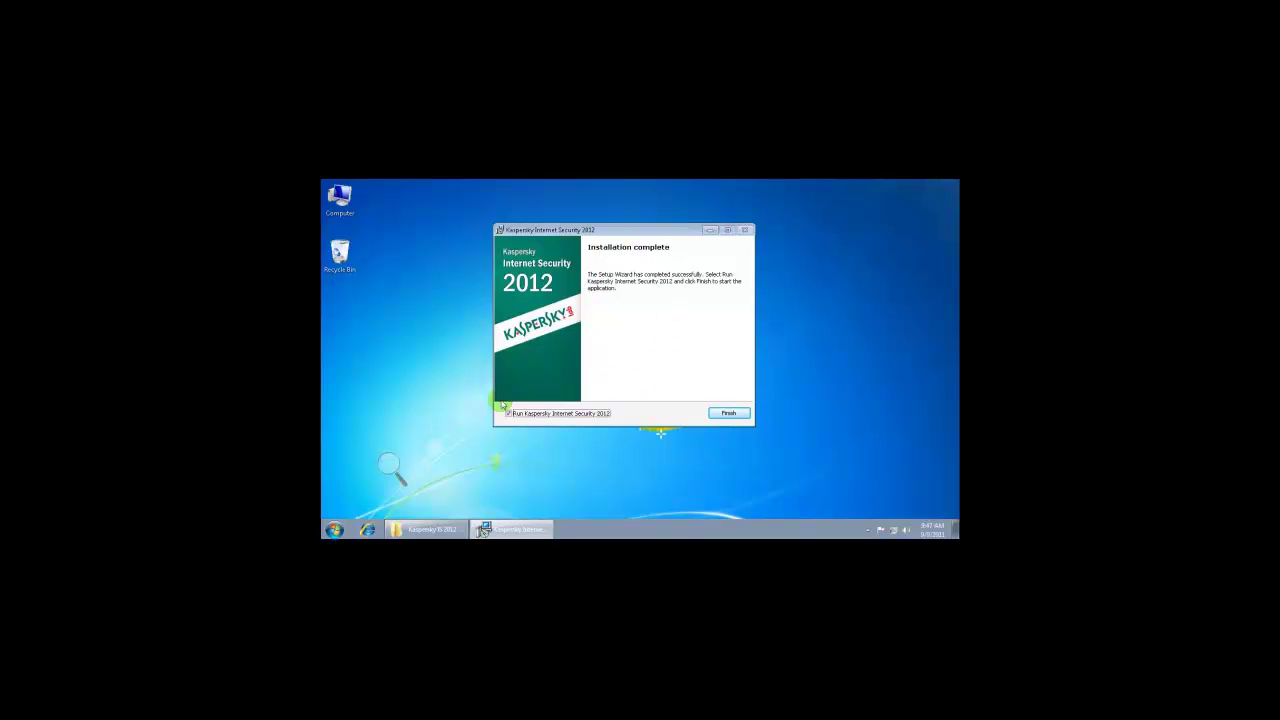
{"action": "left_click", "coordinate": [728, 414]}
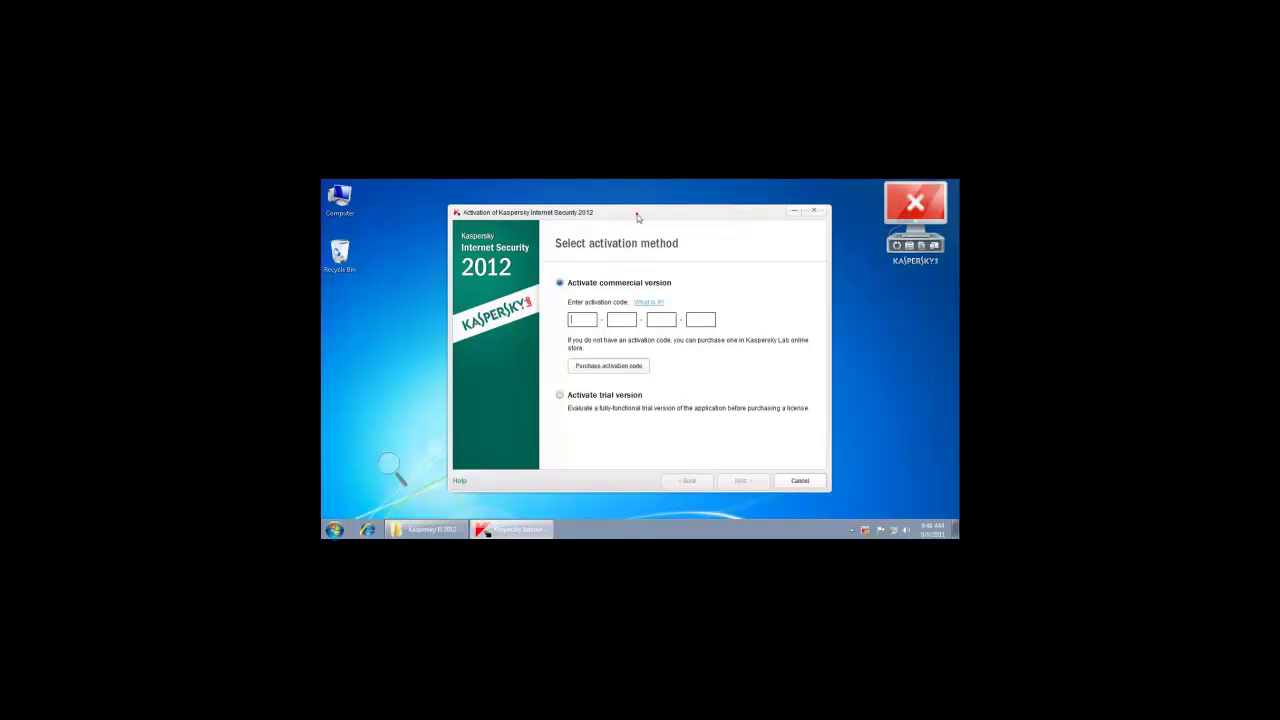
- Activate the trial version of Kaspersky Internet Security 2012 and finish the activation wizard
{"action": "left_click_drag", "start_coordinate": [638, 216], "coordinate": [629, 212]}
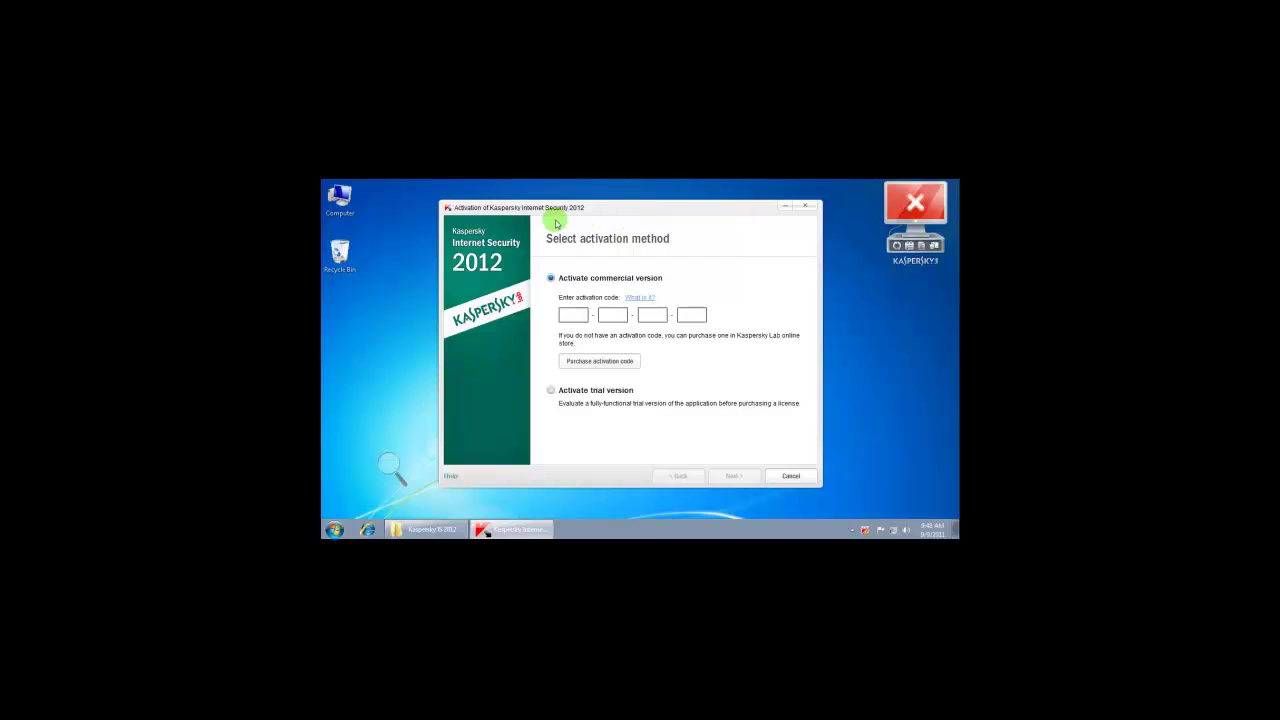
{"action": "left_click", "coordinate": [551, 392]}
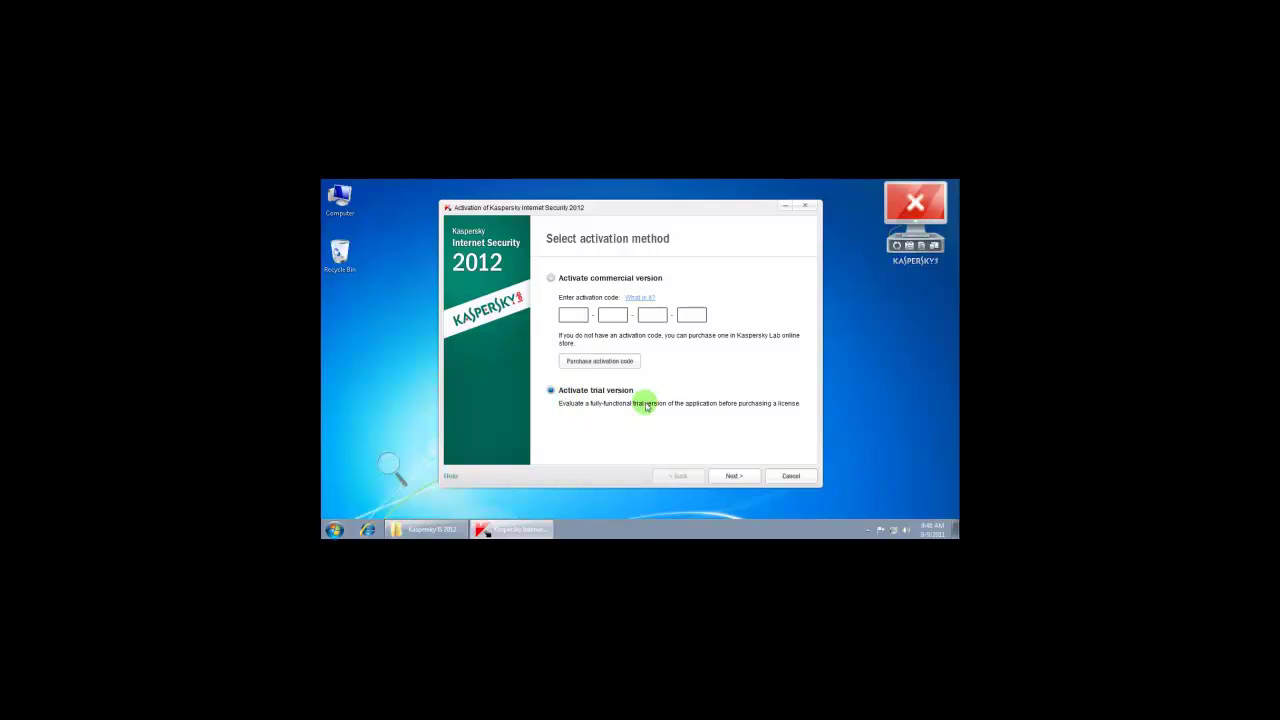
{"action": "left_click", "coordinate": [727, 476]}
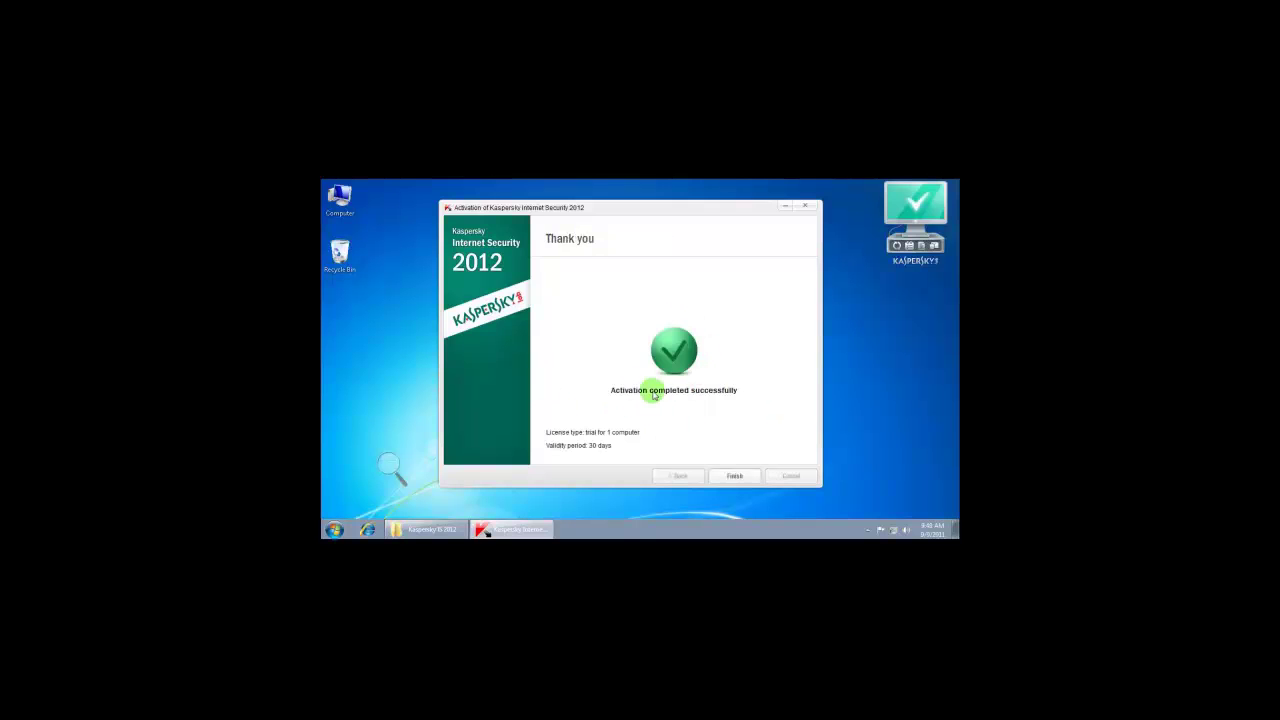
{"action": "left_click", "coordinate": [736, 476]}
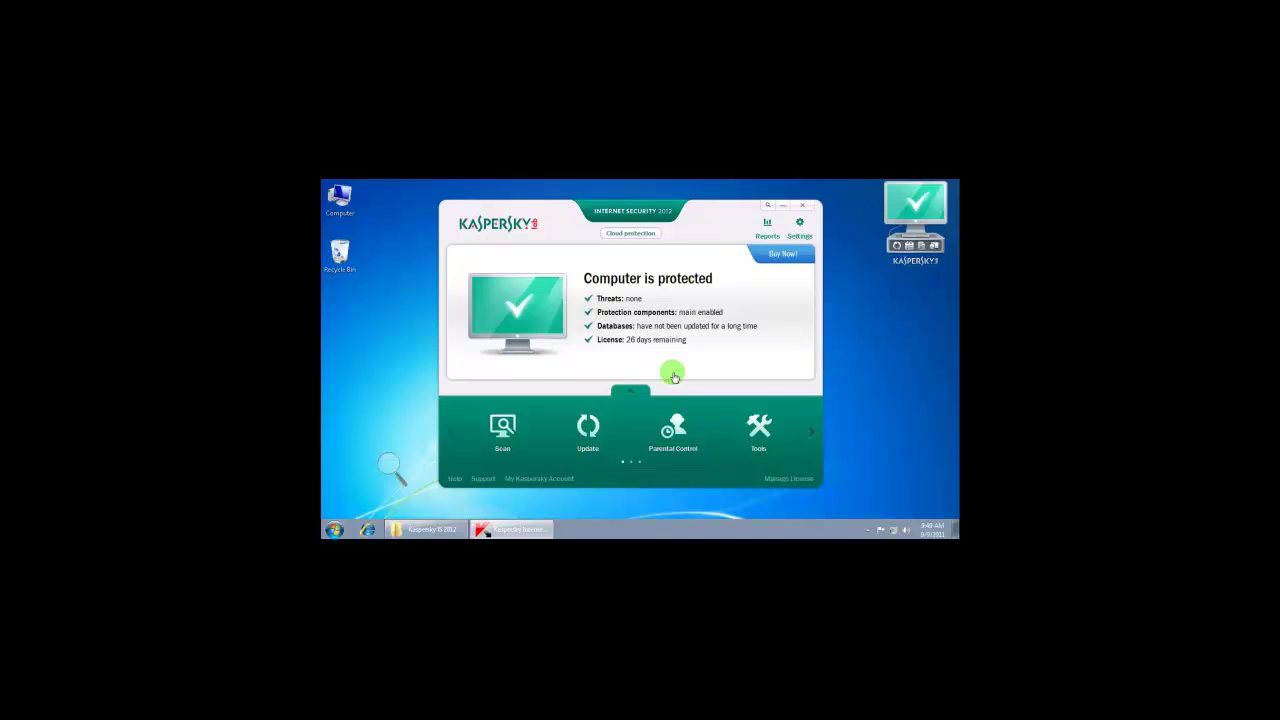
- Customize the notification area so the Kaspersky Anti-Virus entry uses Show icon and notifications
{"action": "left_click", "coordinate": [868, 530]}
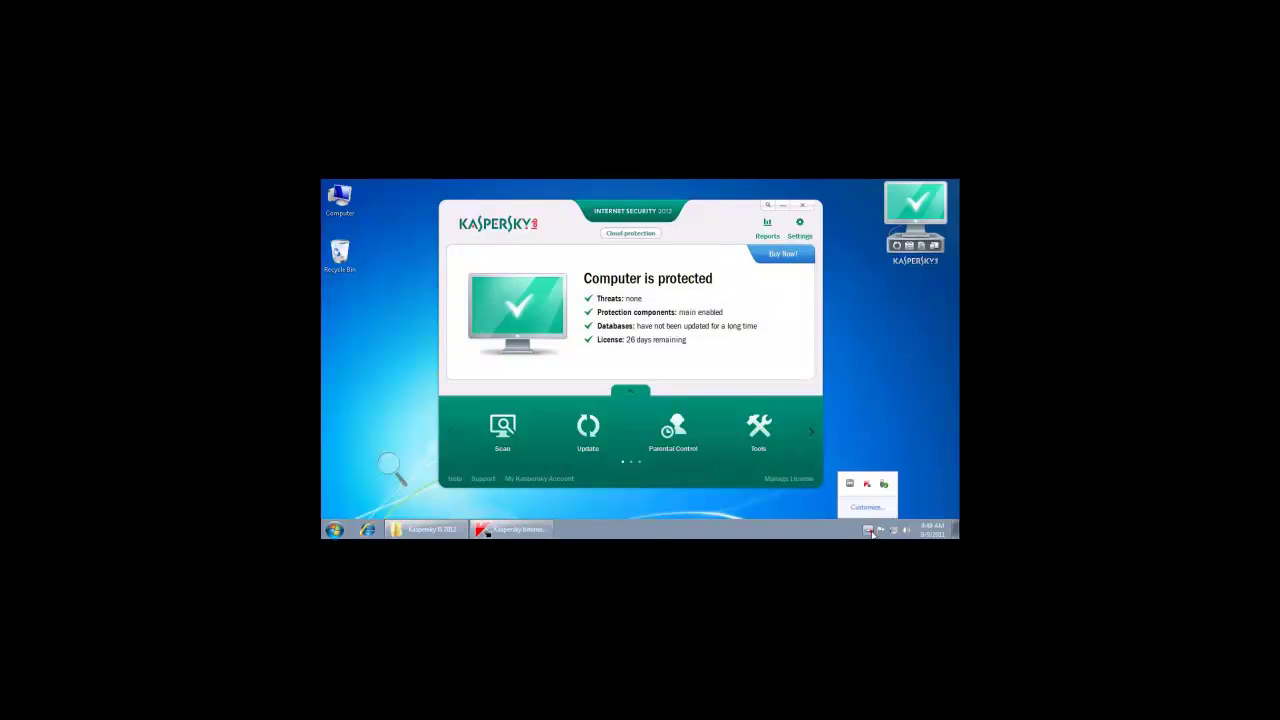
{"action": "left_click", "coordinate": [866, 506]}
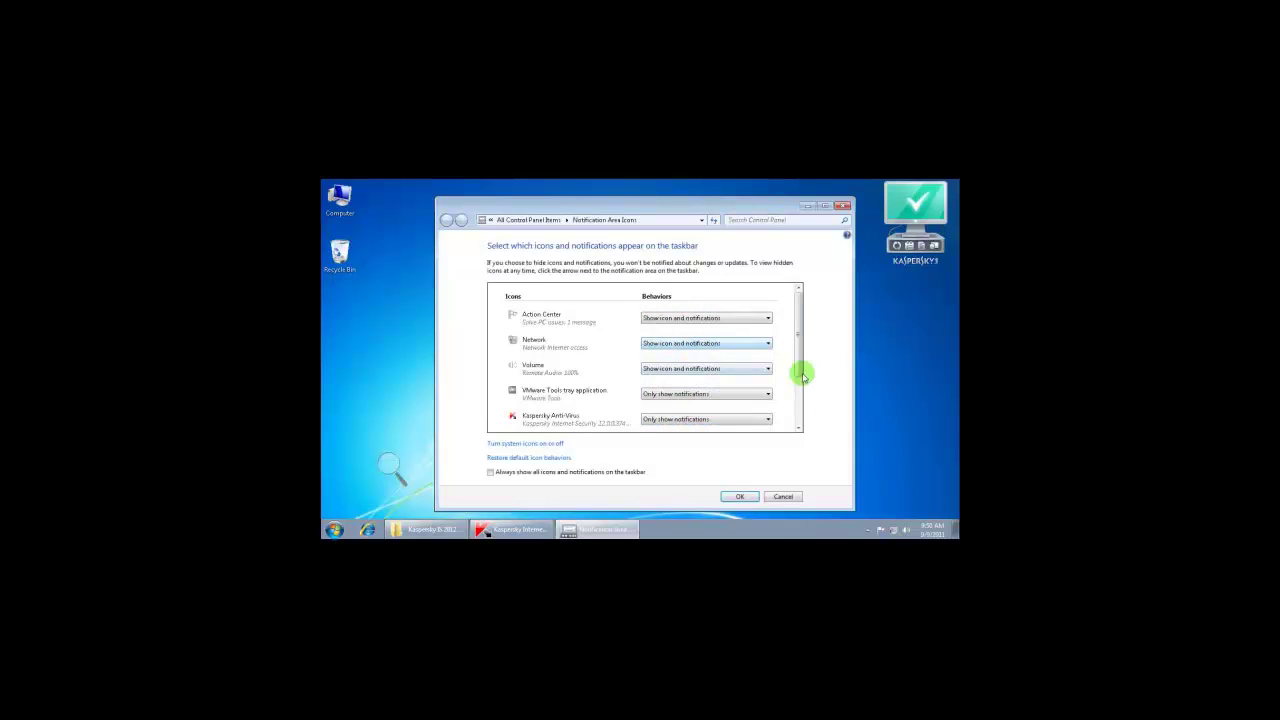
{"action": "left_click_drag", "start_coordinate": [800, 370], "coordinate": [795, 432]}
{"action": "left_click", "coordinate": [728, 339]}
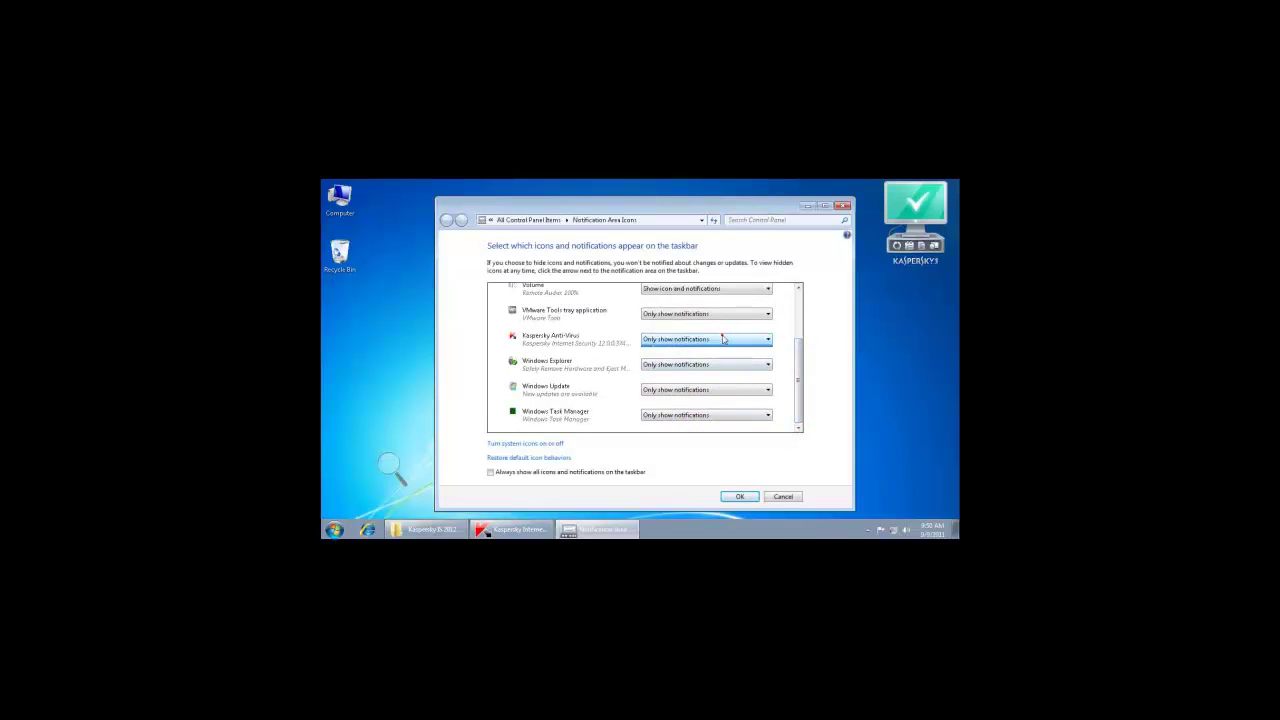
{"action": "left_click", "coordinate": [695, 350]}
{"action": "left_click", "coordinate": [740, 496]}
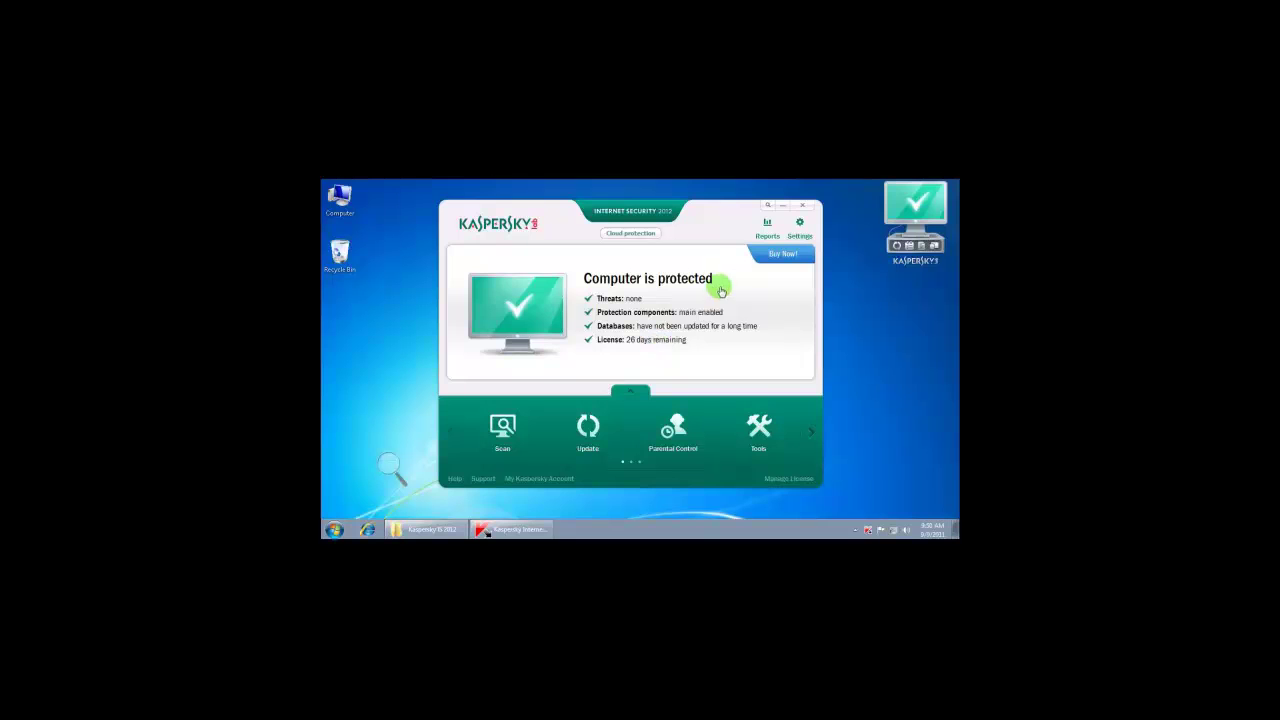
- Look through the image guides in the Use Snapshoots If Unable To Do in Text File folder and close the window
{"action": "left_click", "coordinate": [430, 529]}
{"action": "left_click", "coordinate": [647, 361]}
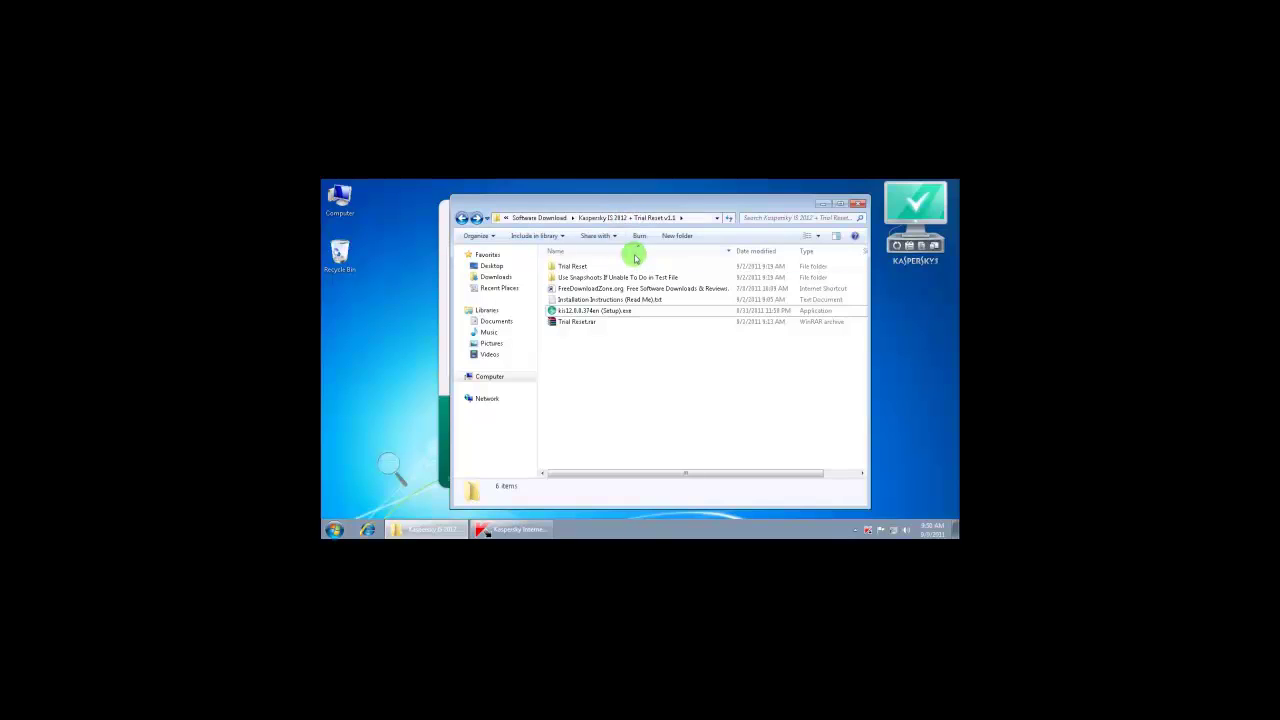
{"action": "double_click", "coordinate": [574, 266]}
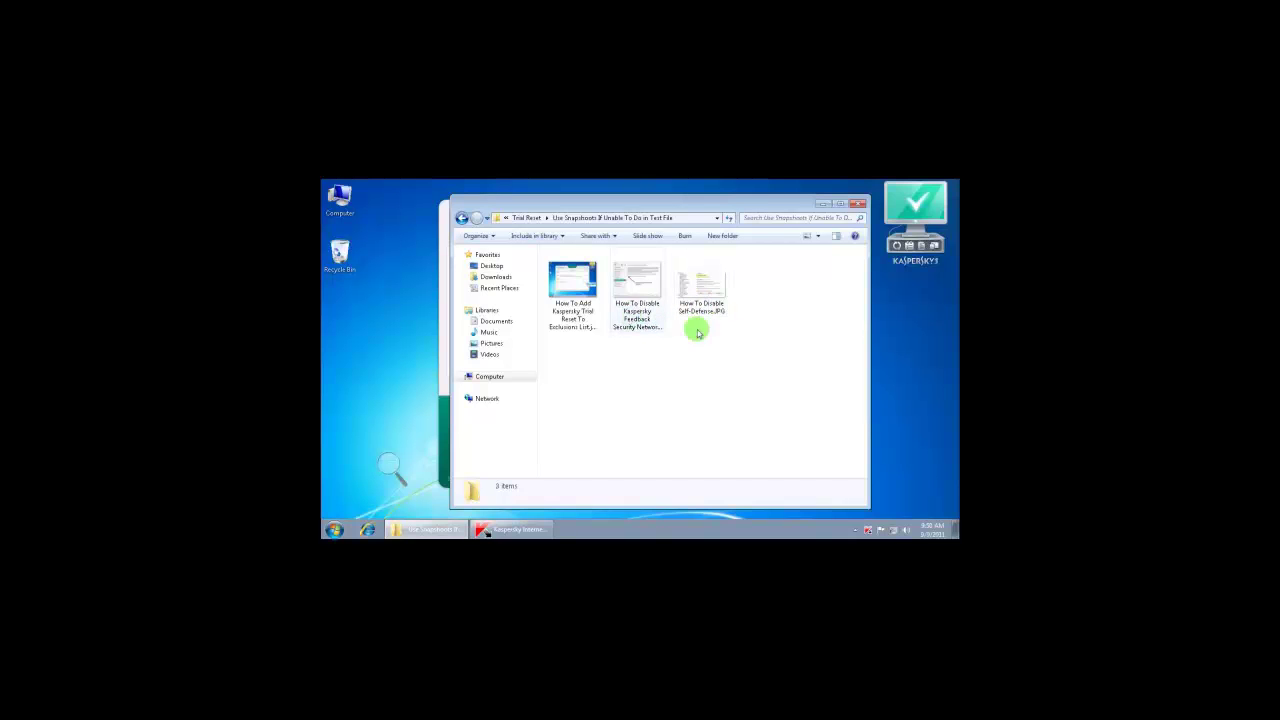
{"action": "left_click", "coordinate": [857, 203]}
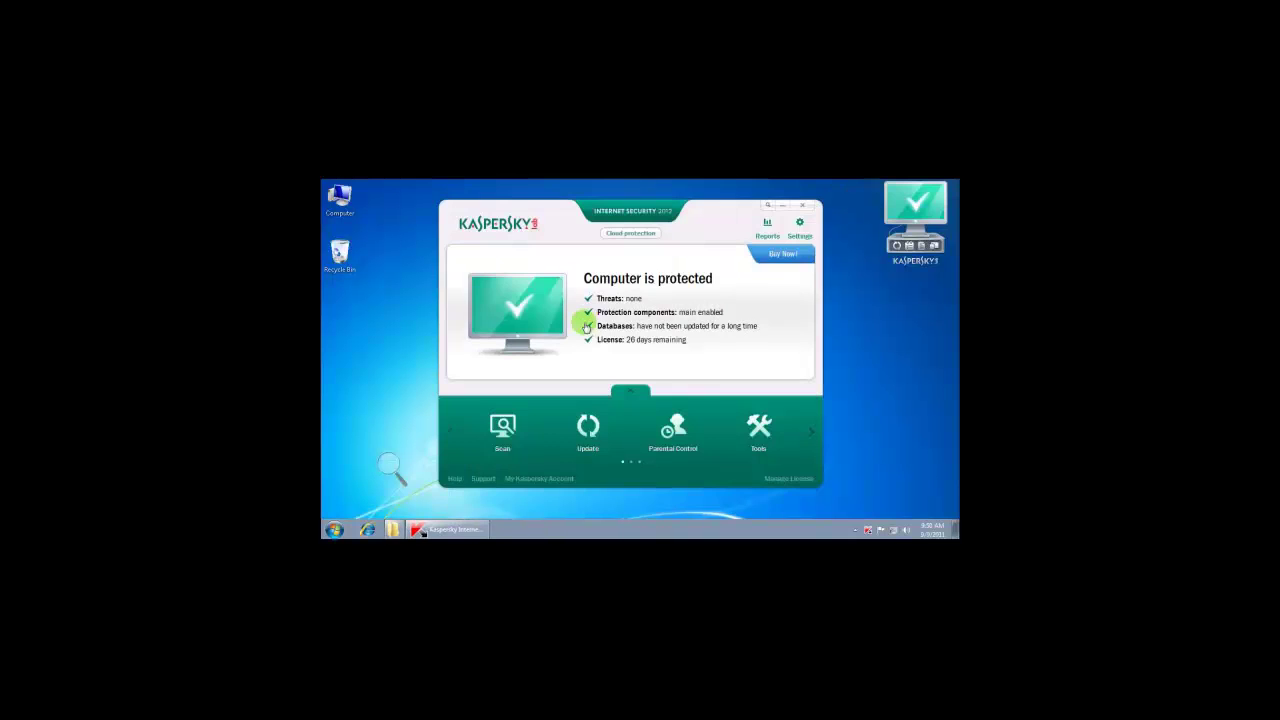
- Read the How To Install section of Installation Instructions (Read Me).txt in the extracted folder, and close the file and folder
{"action": "left_click", "coordinate": [336, 529]}
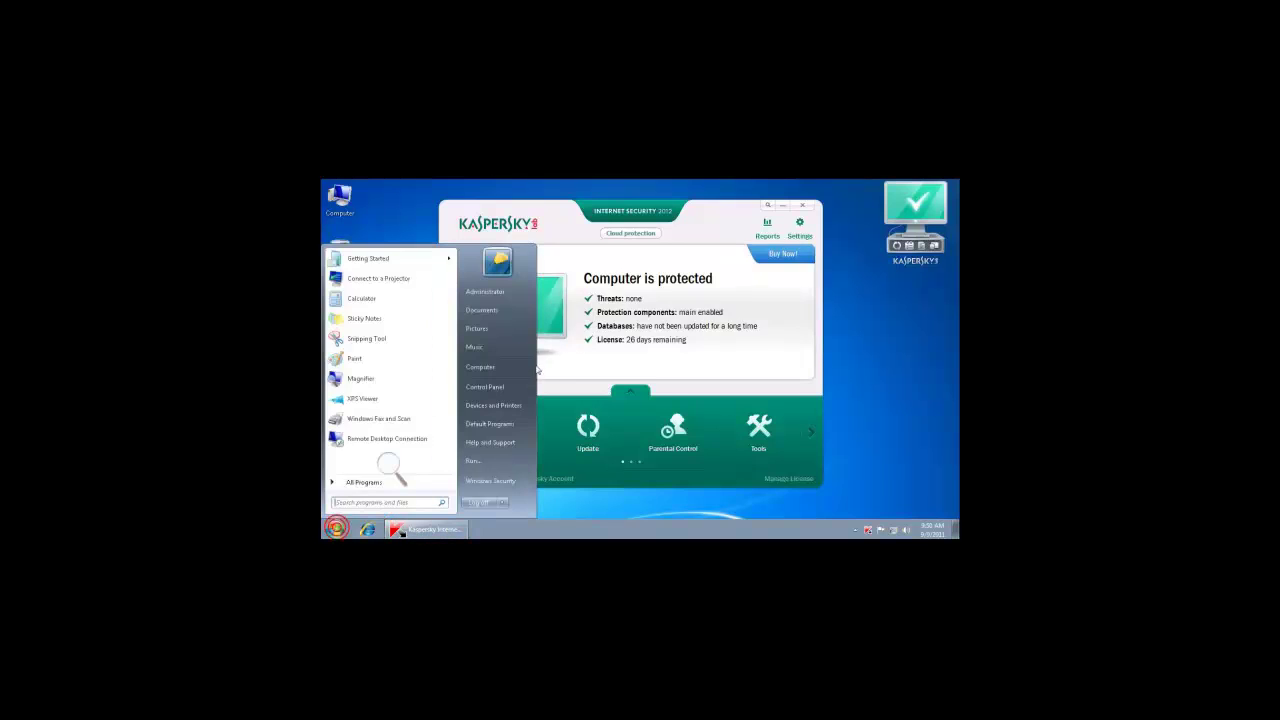
{"action": "left_click", "coordinate": [493, 365]}
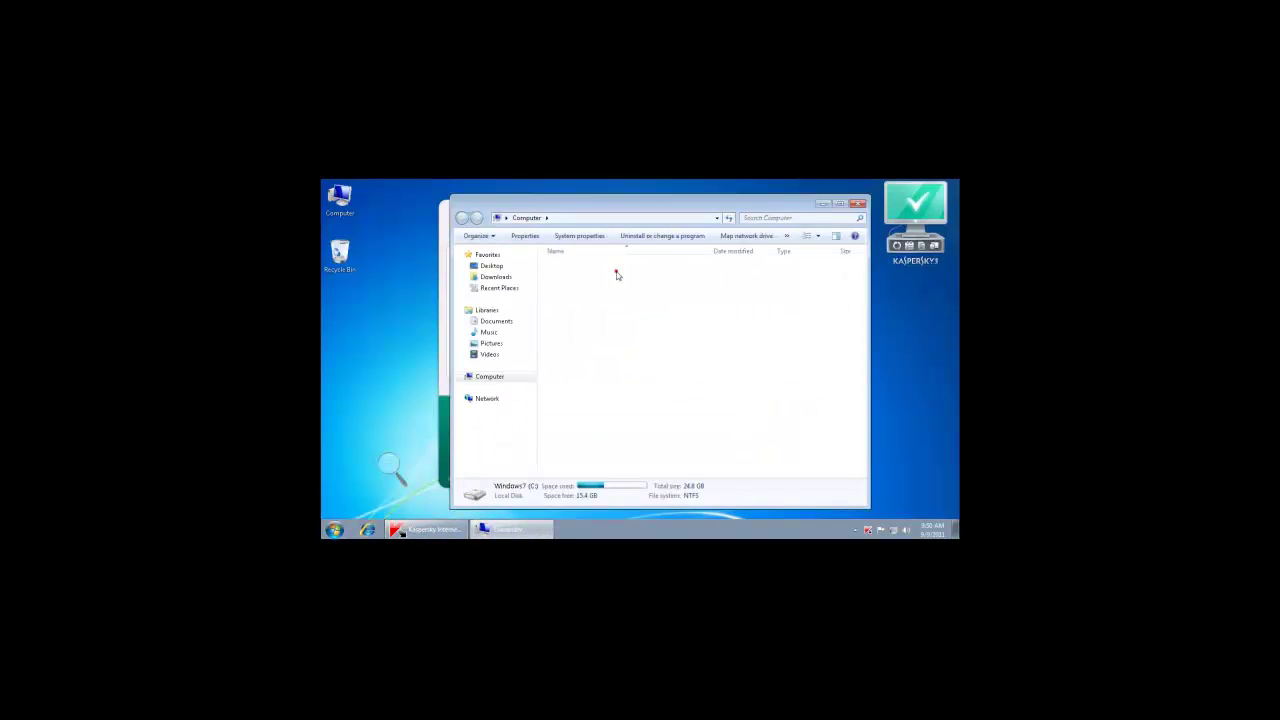
{"action": "double_click", "coordinate": [616, 275]}
{"action": "double_click", "coordinate": [600, 297]}
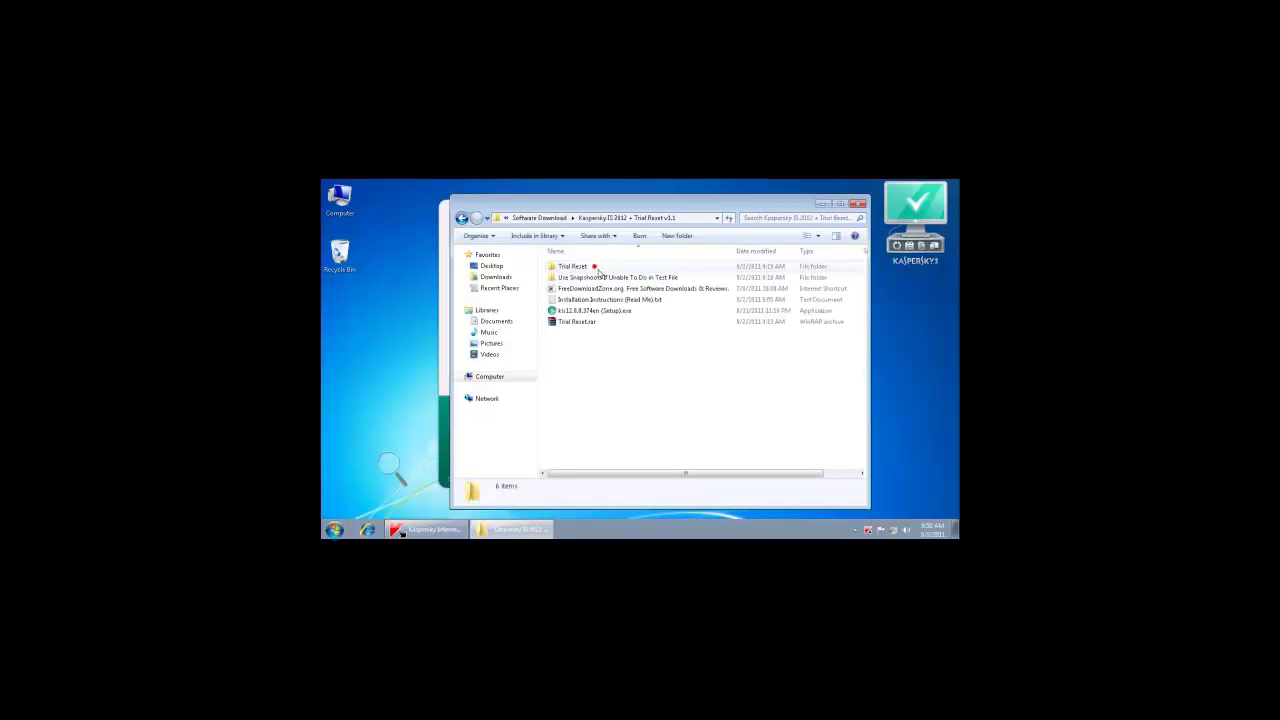
{"action": "left_click", "coordinate": [604, 300]}
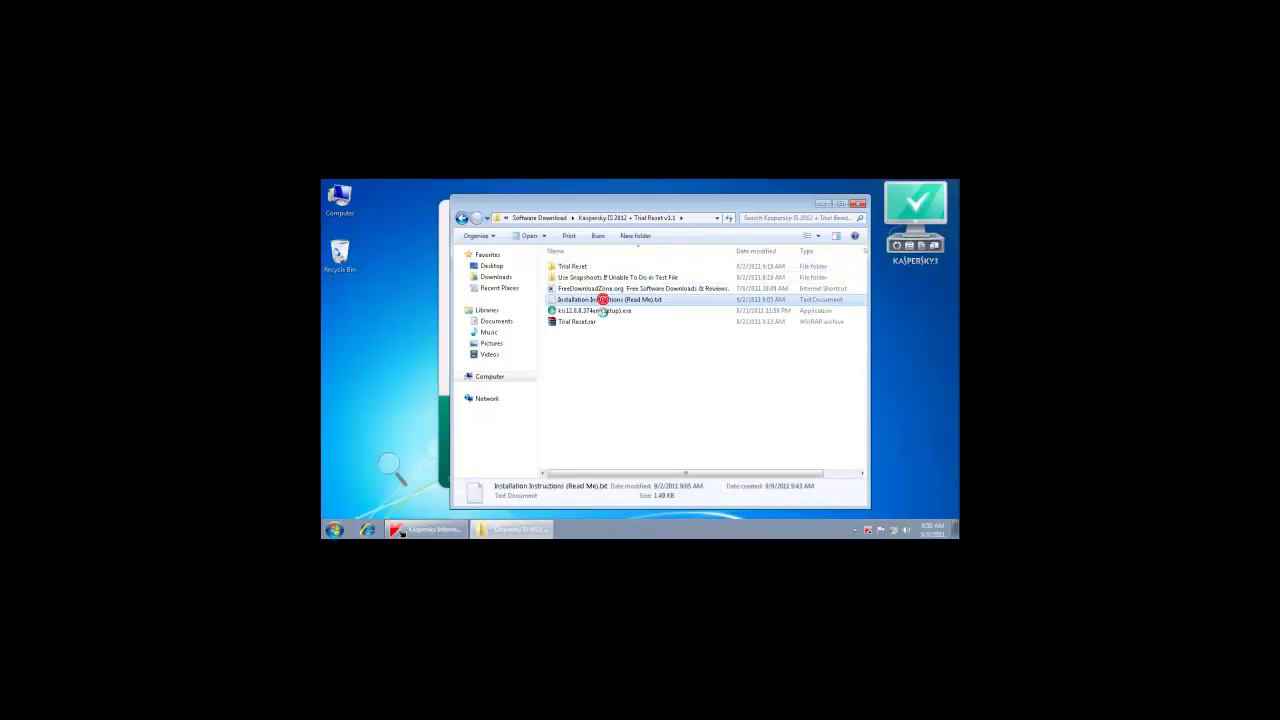
{"action": "double_click", "coordinate": [604, 300]}
{"action": "scroll", "coordinate": [617, 323], "scroll_direction": "down", "scroll_amount": 4}
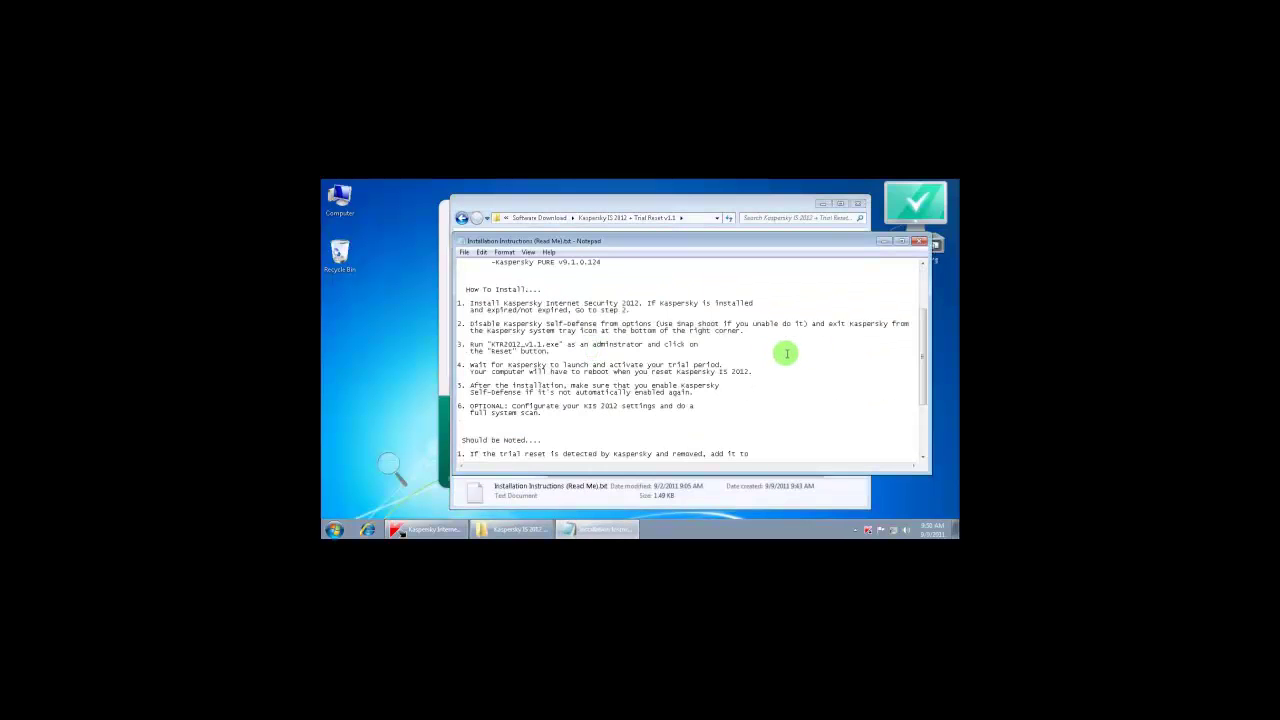
{"action": "scroll", "coordinate": [786, 352], "scroll_direction": "up", "scroll_amount": 3}
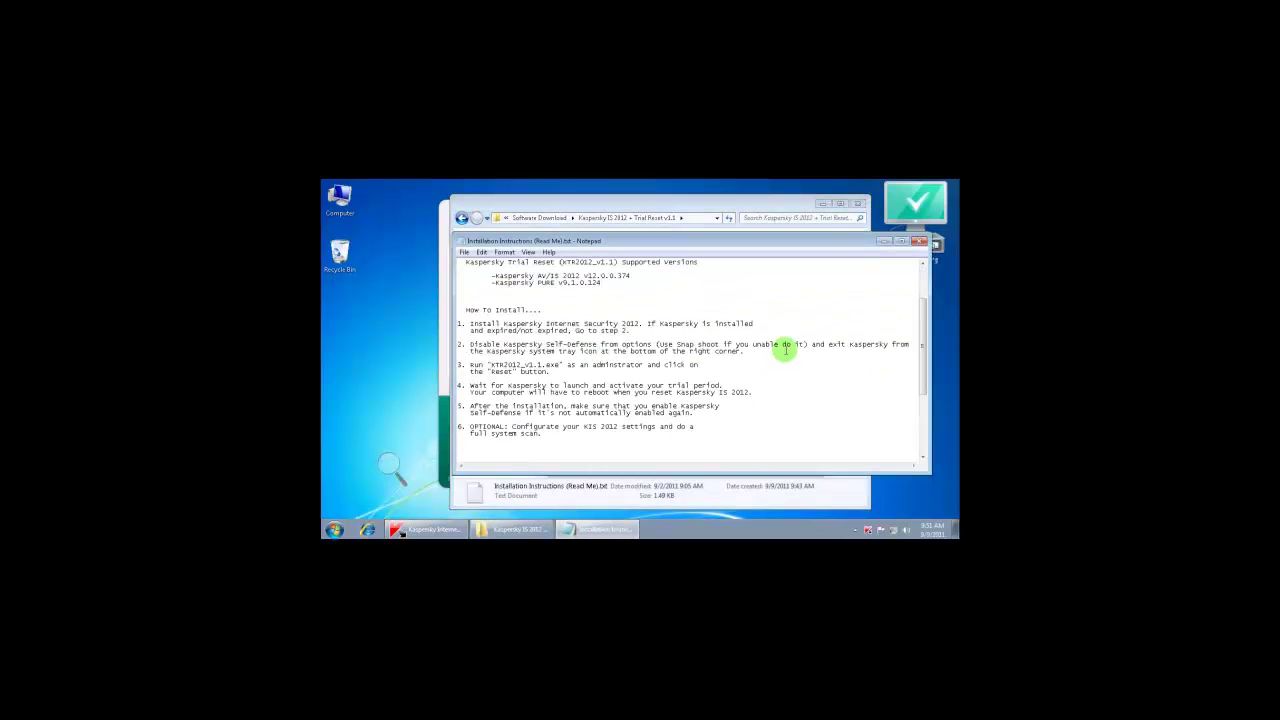
{"action": "left_click", "coordinate": [918, 242]}
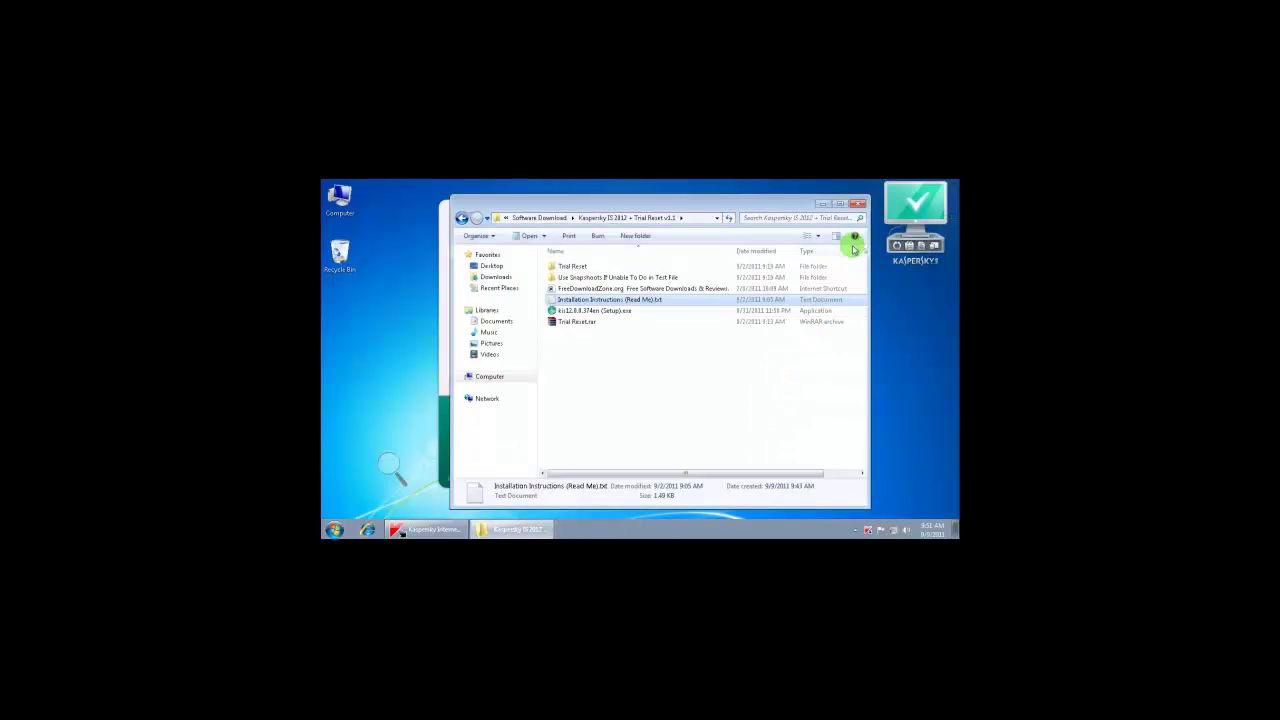
{"action": "left_click", "coordinate": [859, 206]}
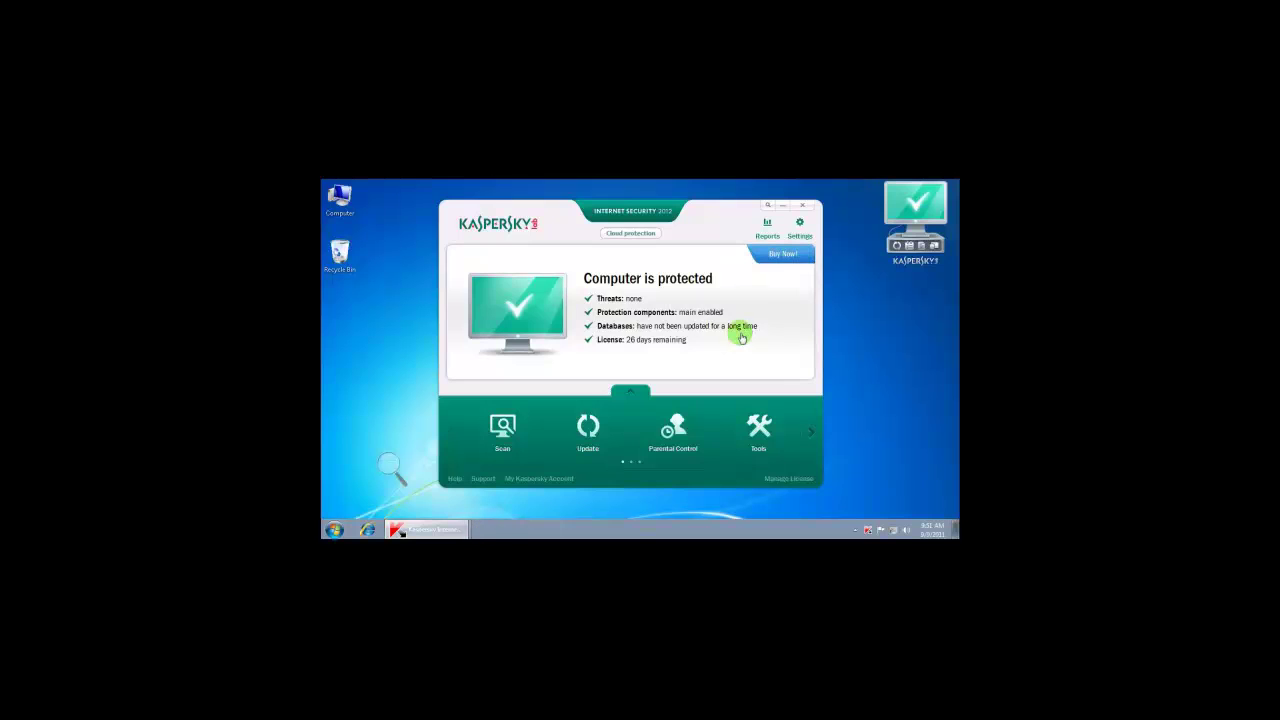